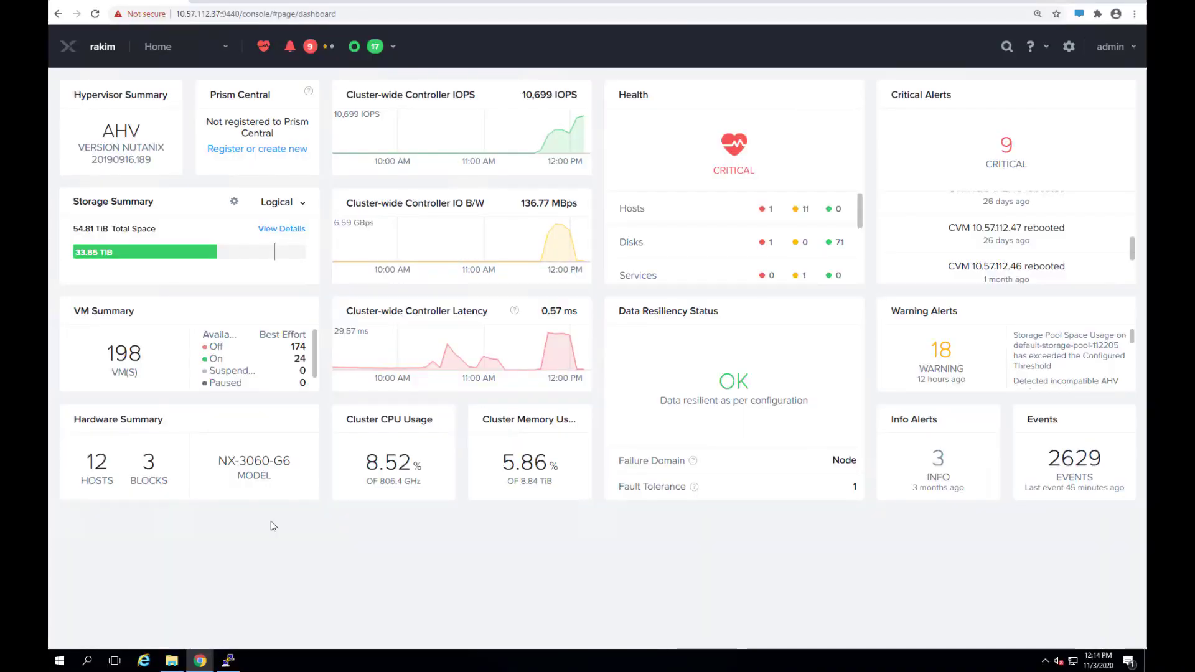
- Open the VM table listing 198 VMs and scroll through its Summary performance charts
click(223, 49)
click(152, 126)
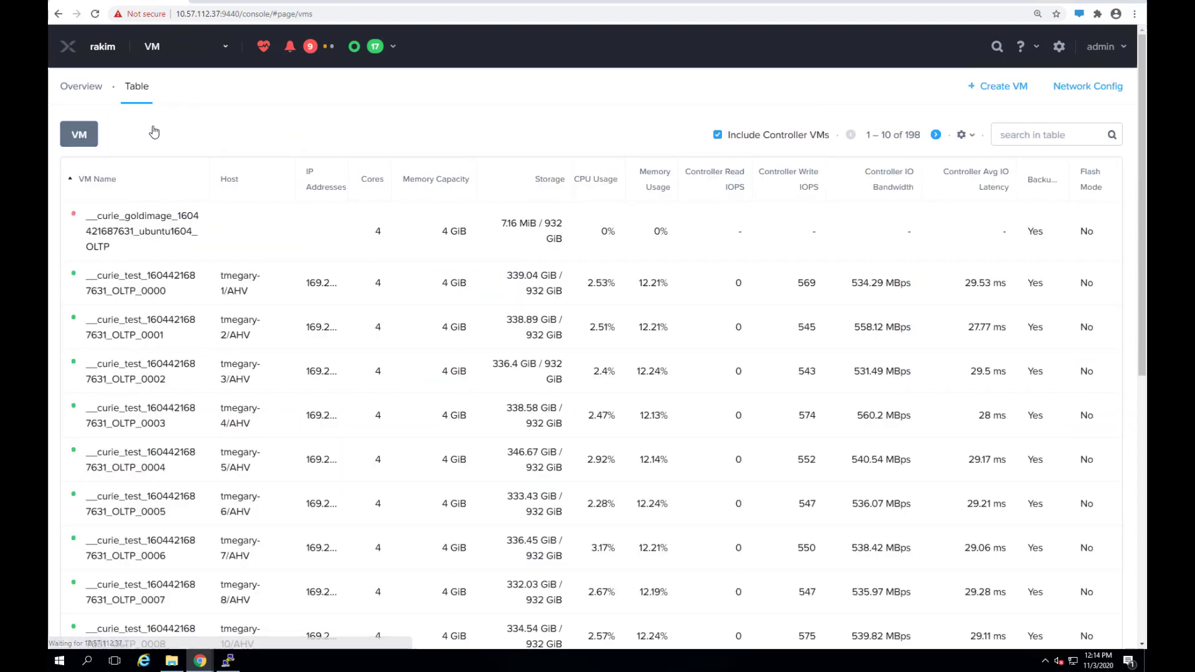
scroll(277, 320, down, 2)
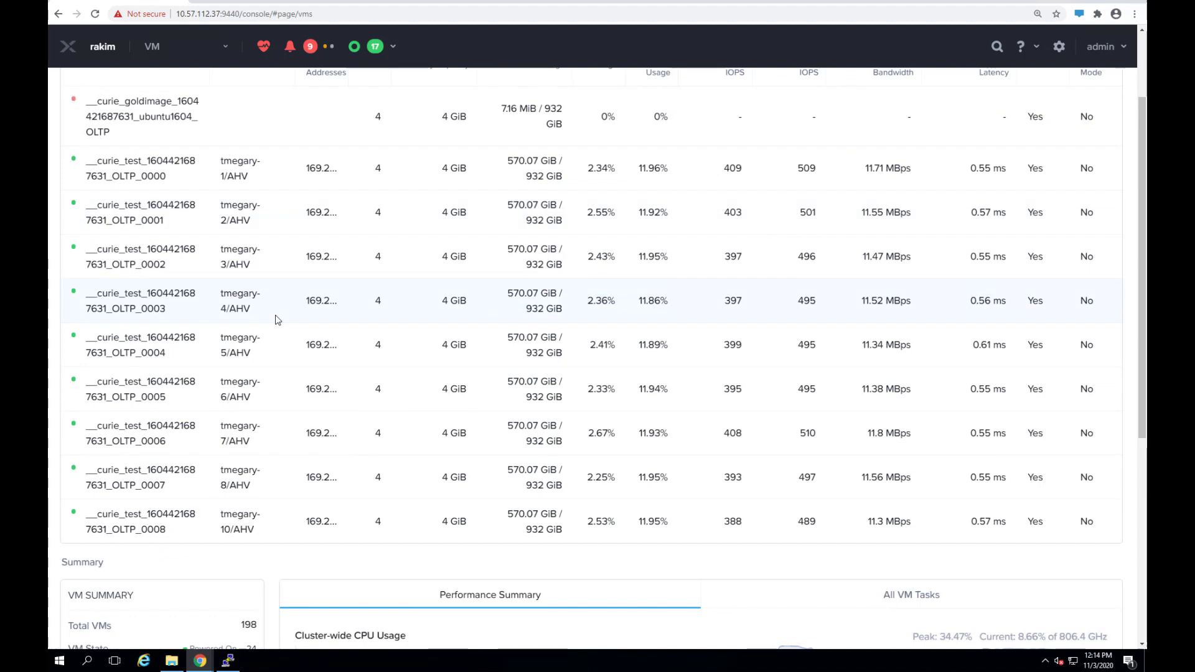
scroll(277, 319, down, 5)
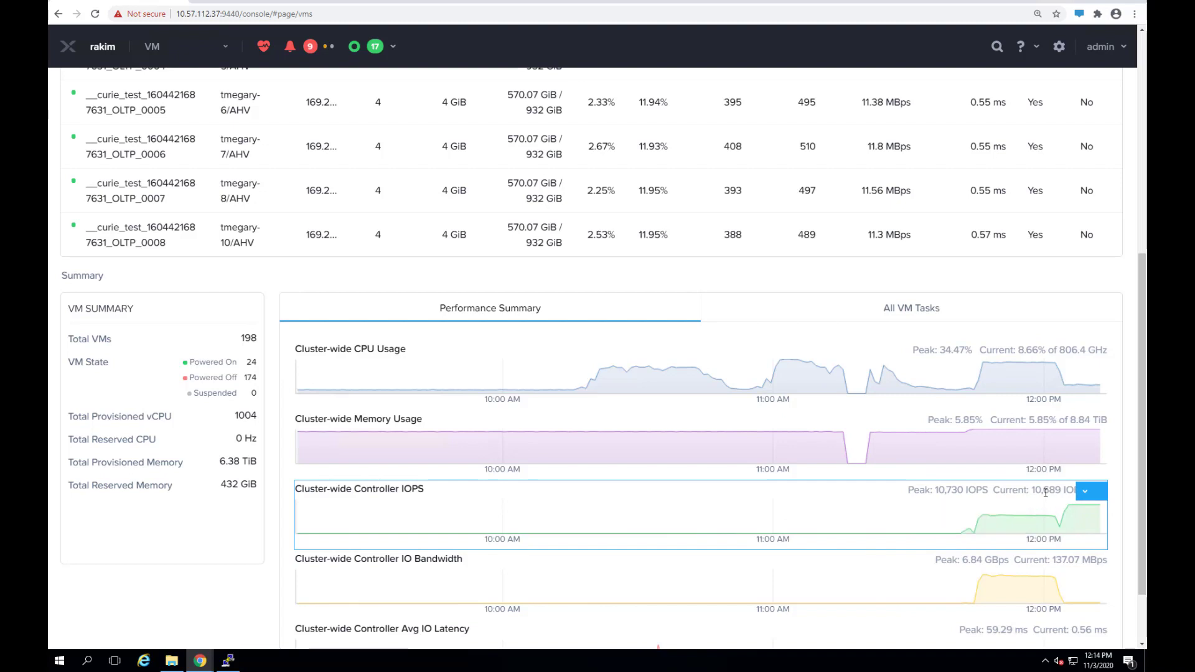
scroll(1074, 606, down, 2)
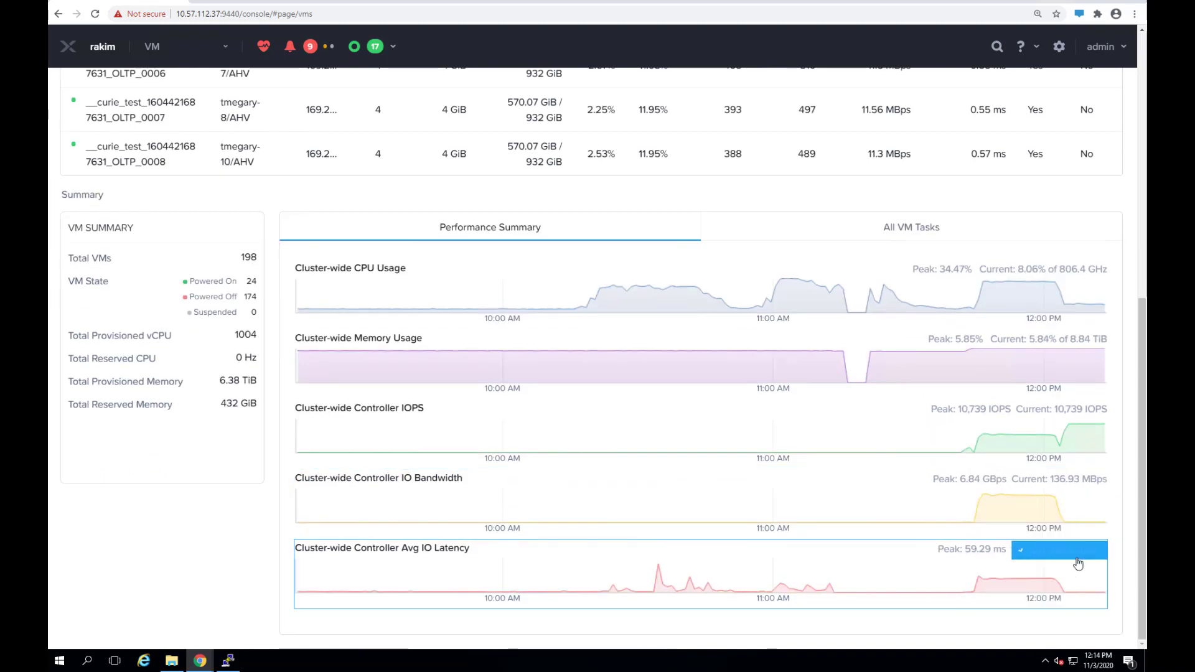
scroll(363, 268, up, 8)
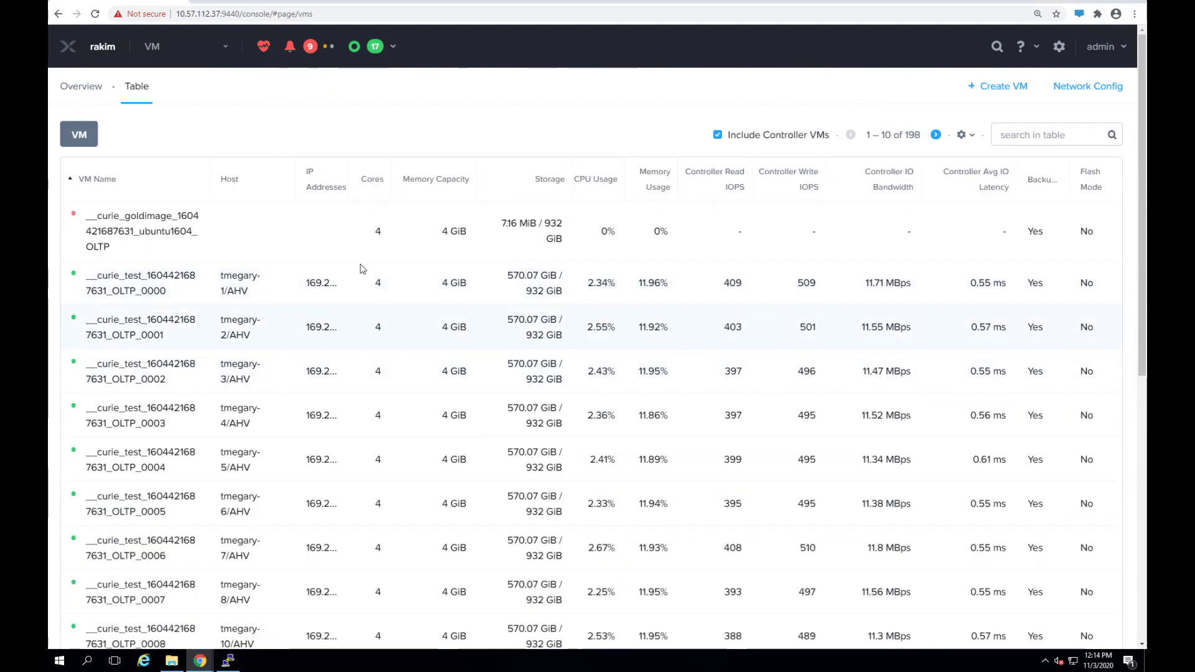
- Open the LCM Inventory and expand host tmegary-1's details to check versions like AOS 5.18.1
click(214, 50)
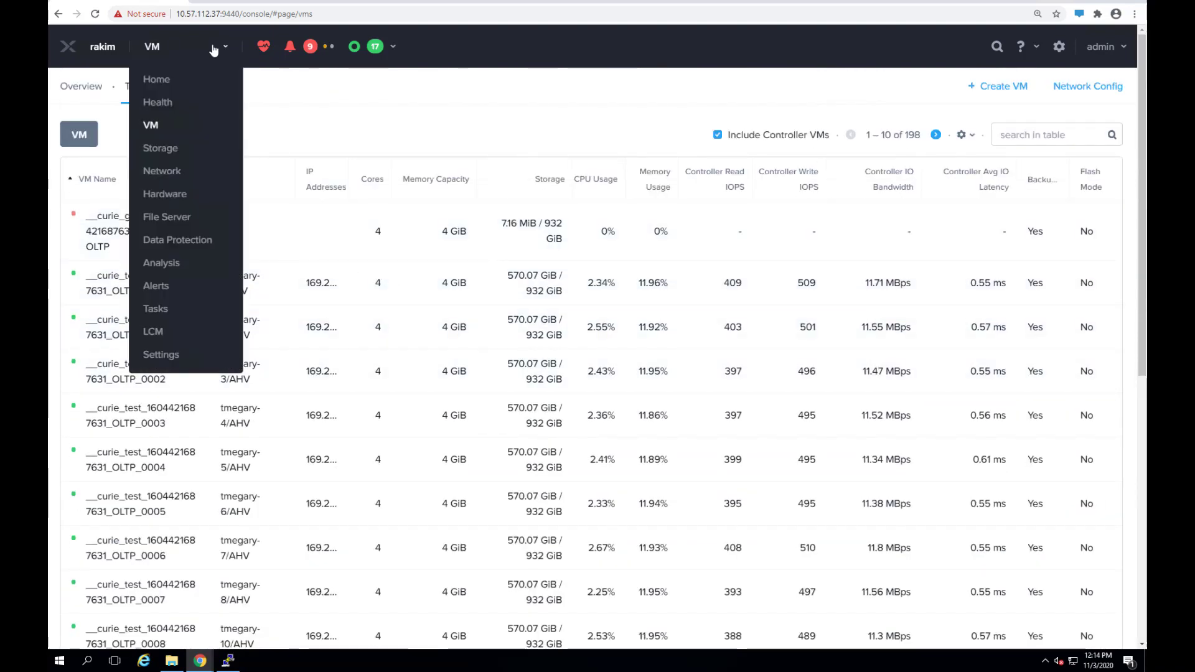
click(150, 334)
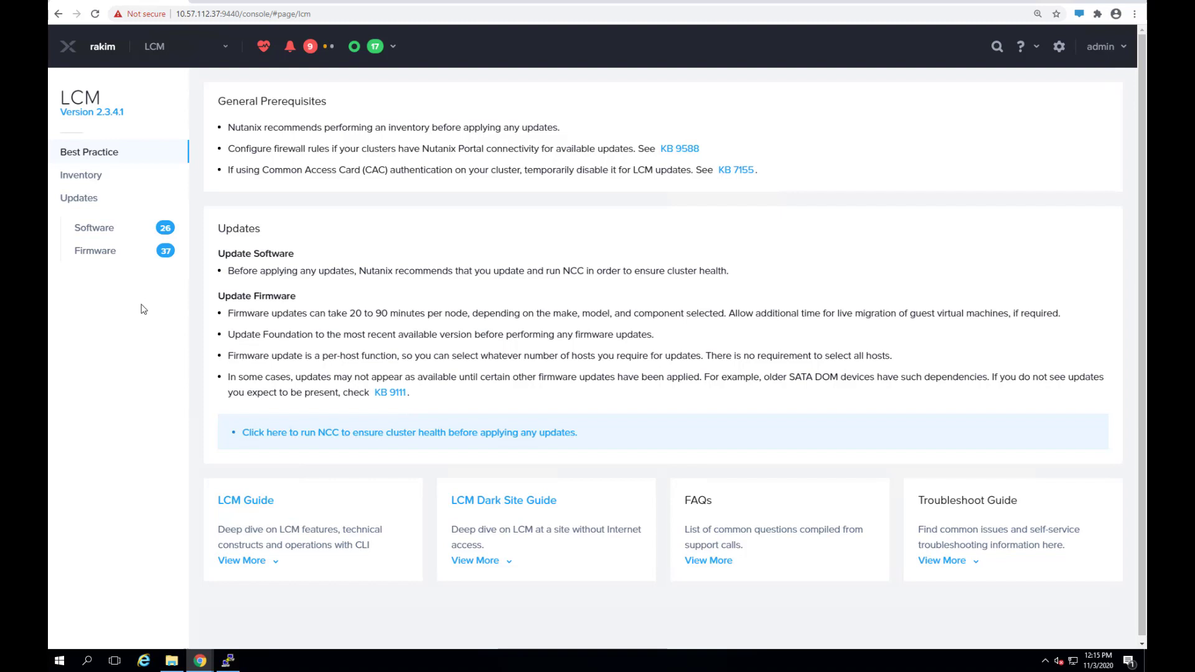
click(94, 180)
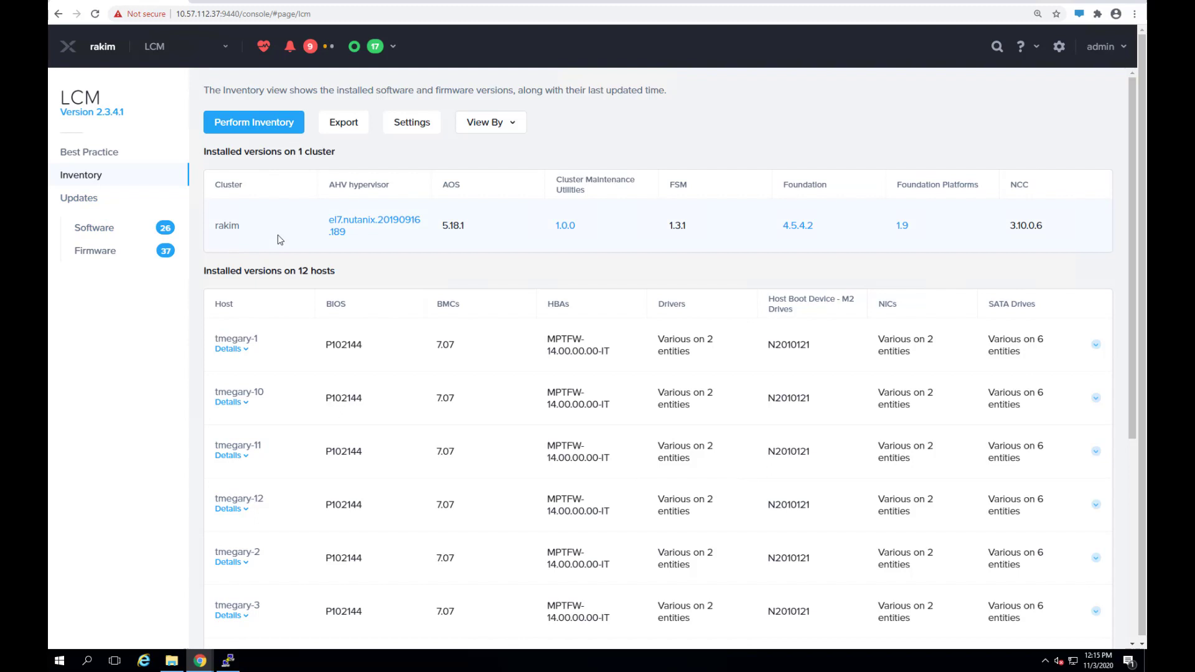
scroll(277, 235, down, 2)
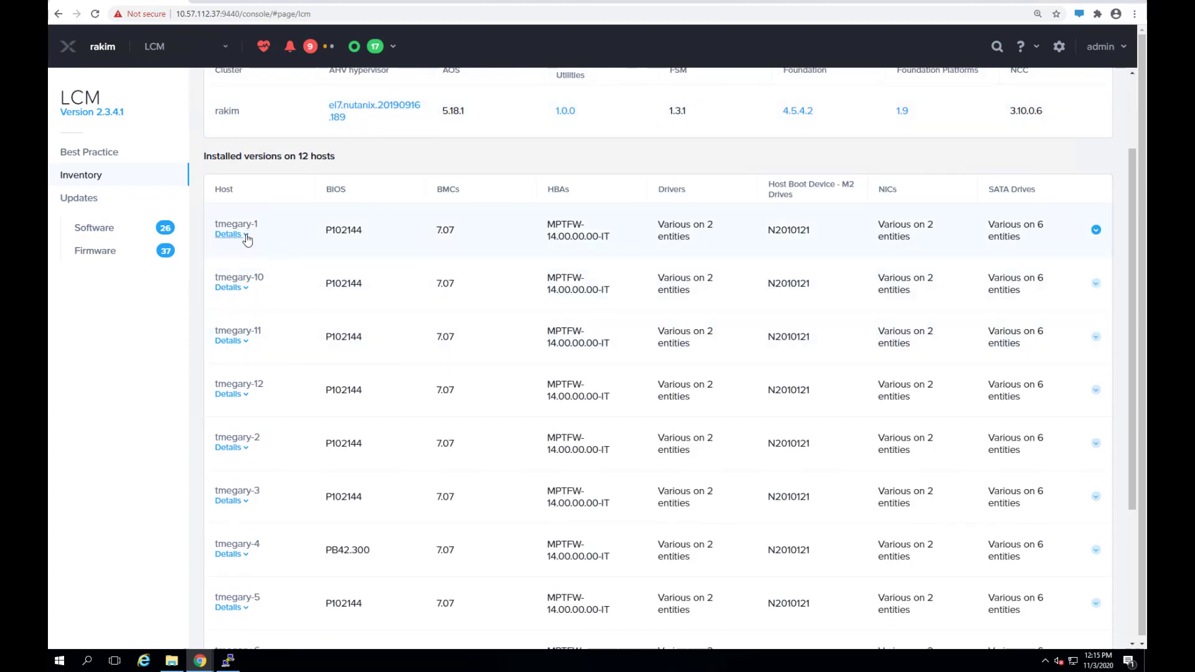
click(247, 237)
click(86, 179)
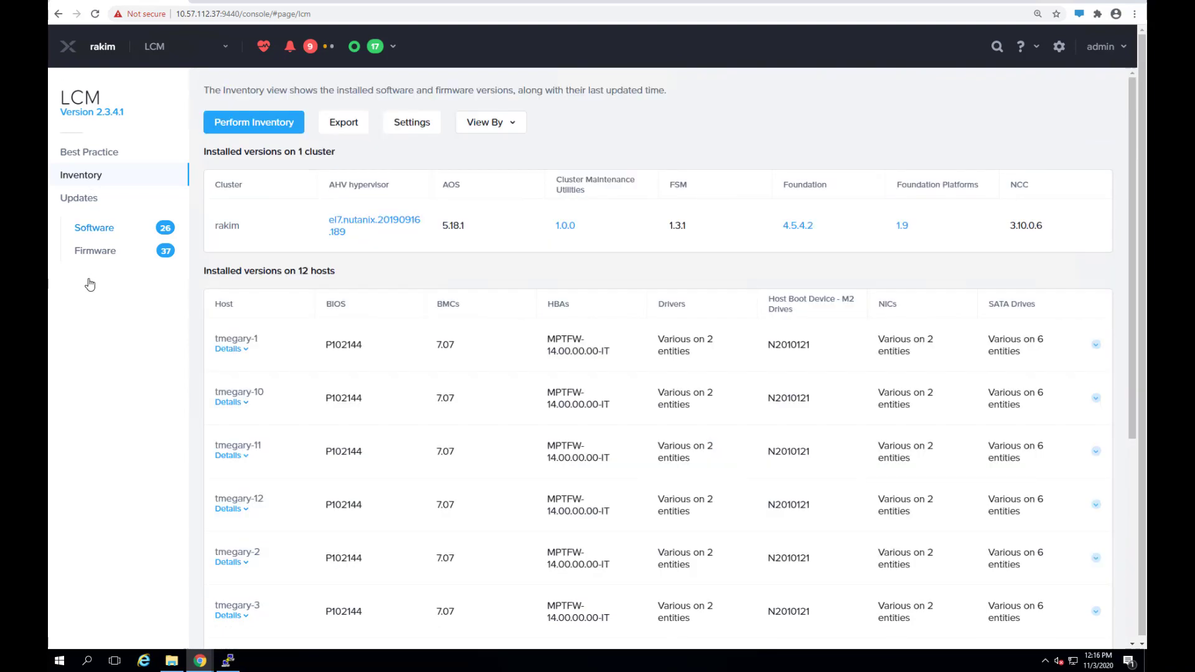
- List the 37 available firmware updates, then switch to the 26 software updates
click(95, 251)
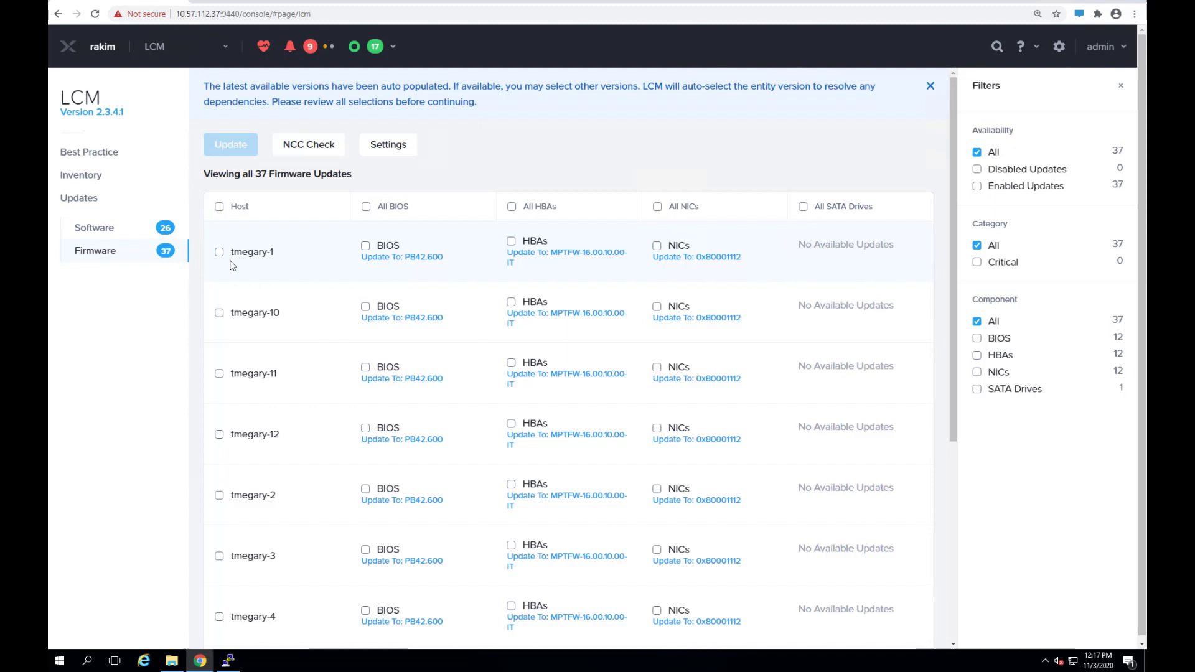
click(93, 228)
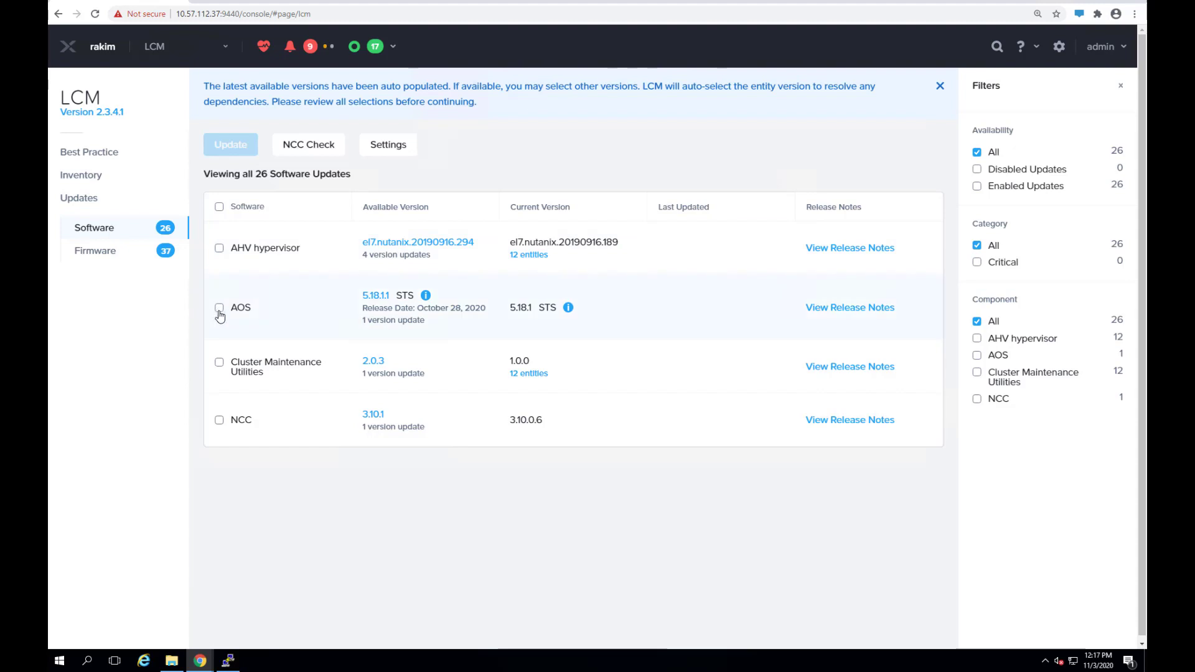
- Tick AOS 5.18.1.1 as the only software component to update
click(219, 308)
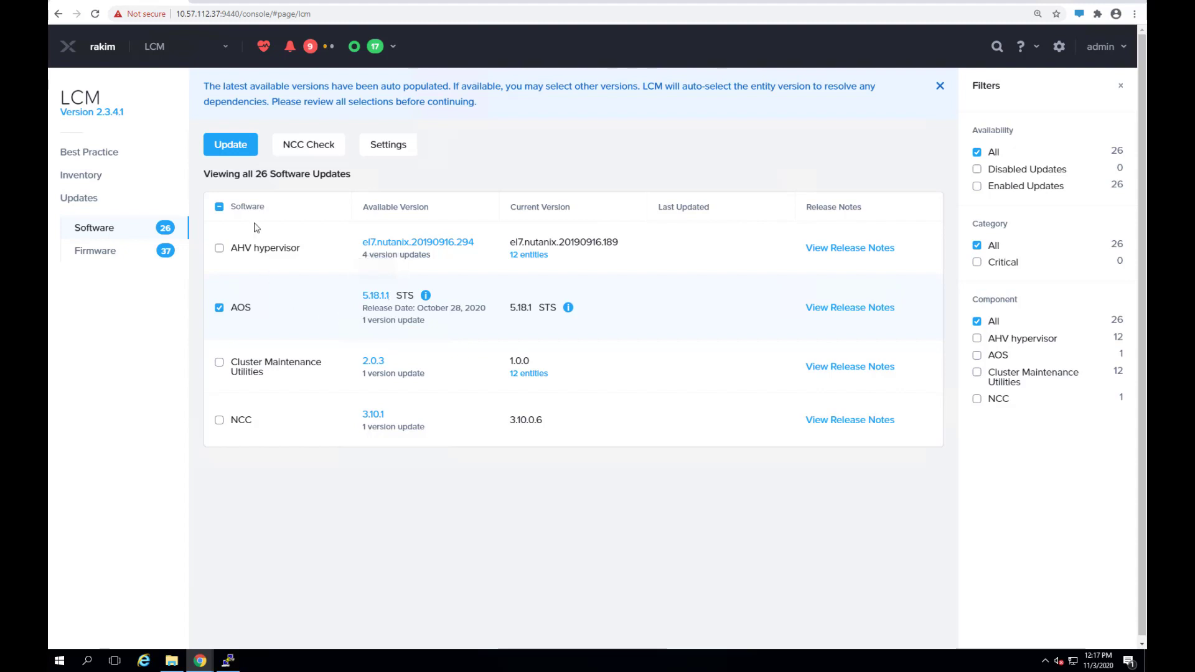
- Review the selected AOS 5.18.1.1 update and apply it to the cluster
click(231, 149)
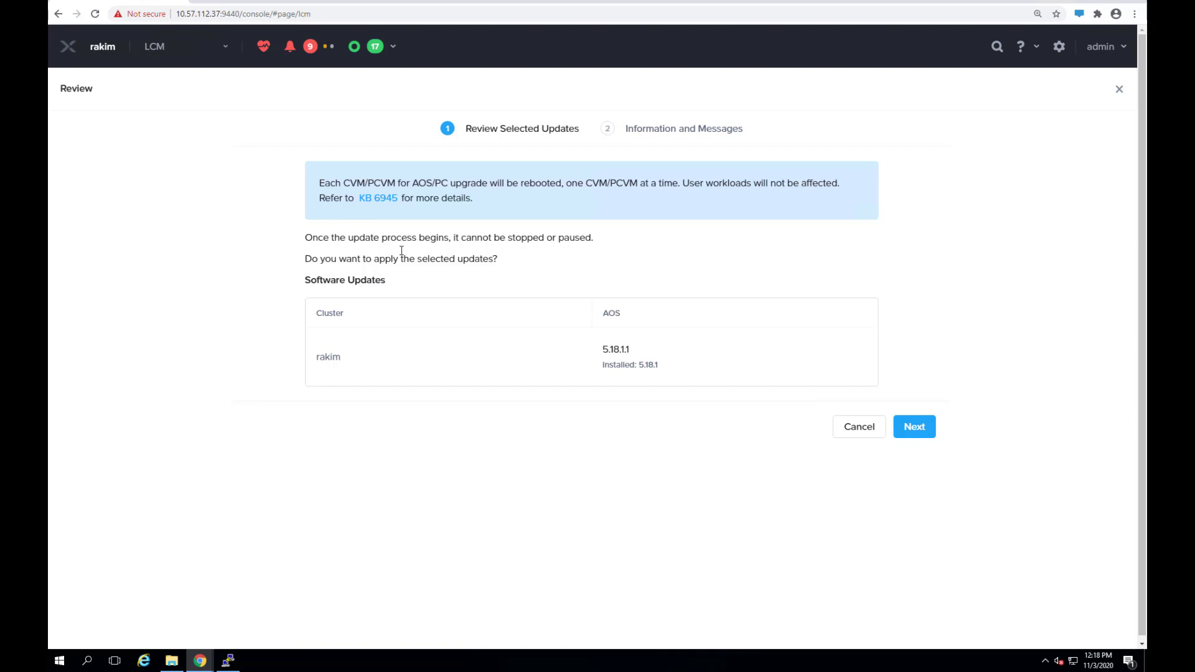
click(918, 428)
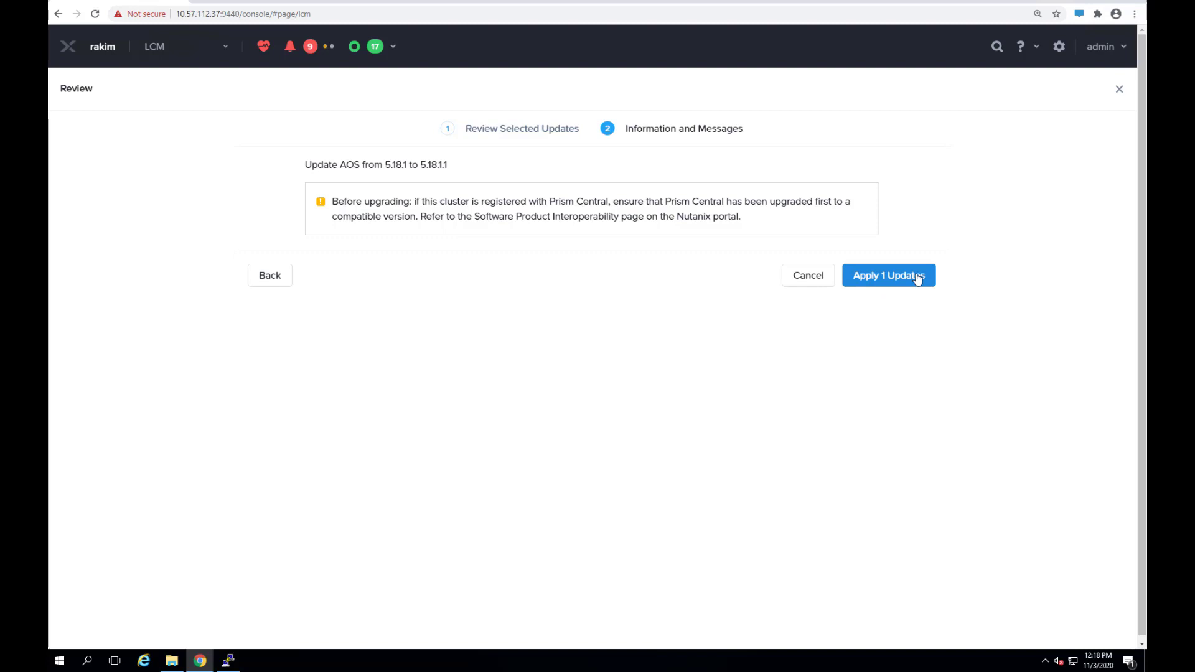
click(918, 278)
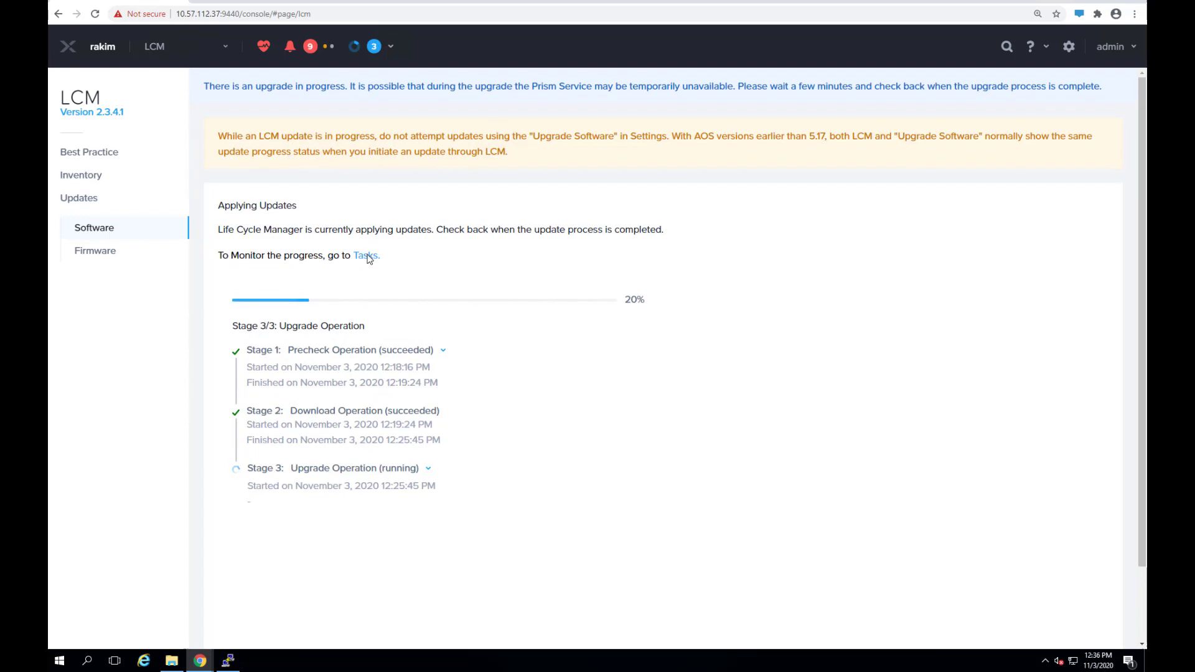
- Open the full task list and expand the Cluster upgrade task to follow its CVM upgrade subtasks
click(391, 44)
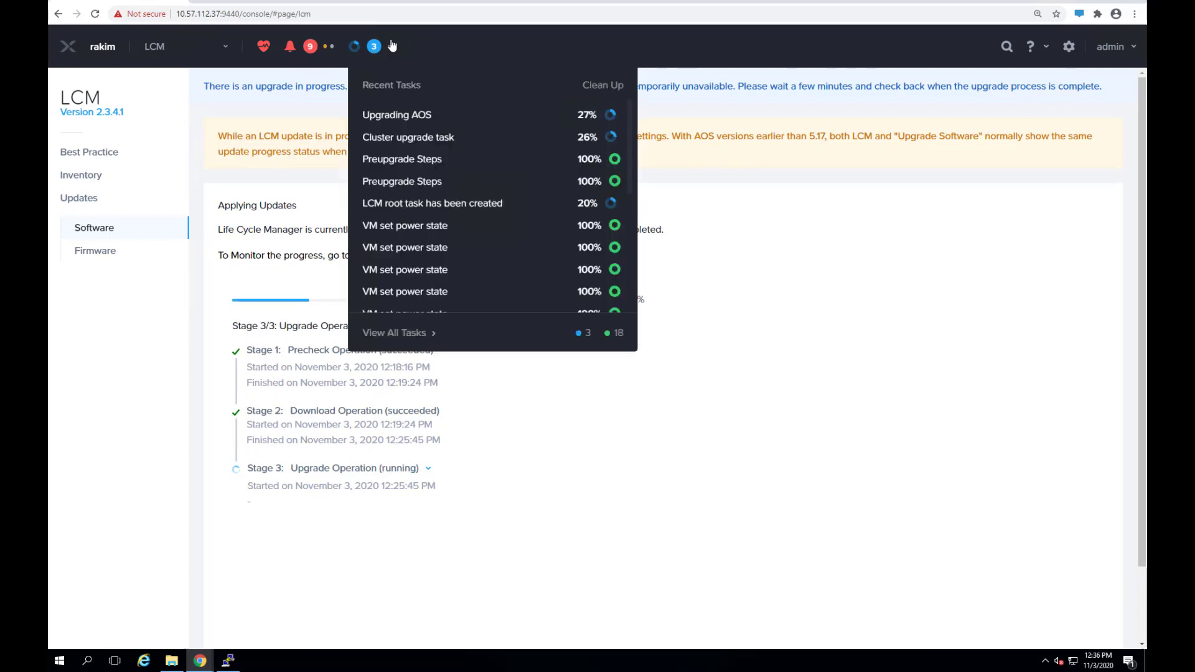
click(412, 339)
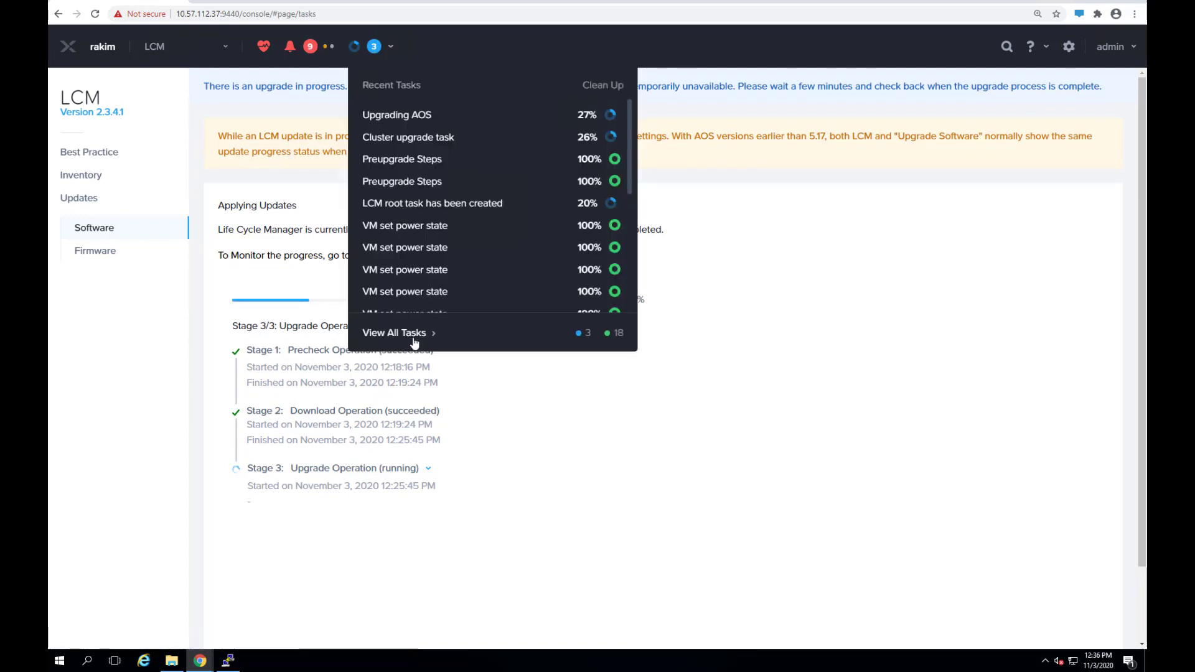
scroll(399, 366, down, 2)
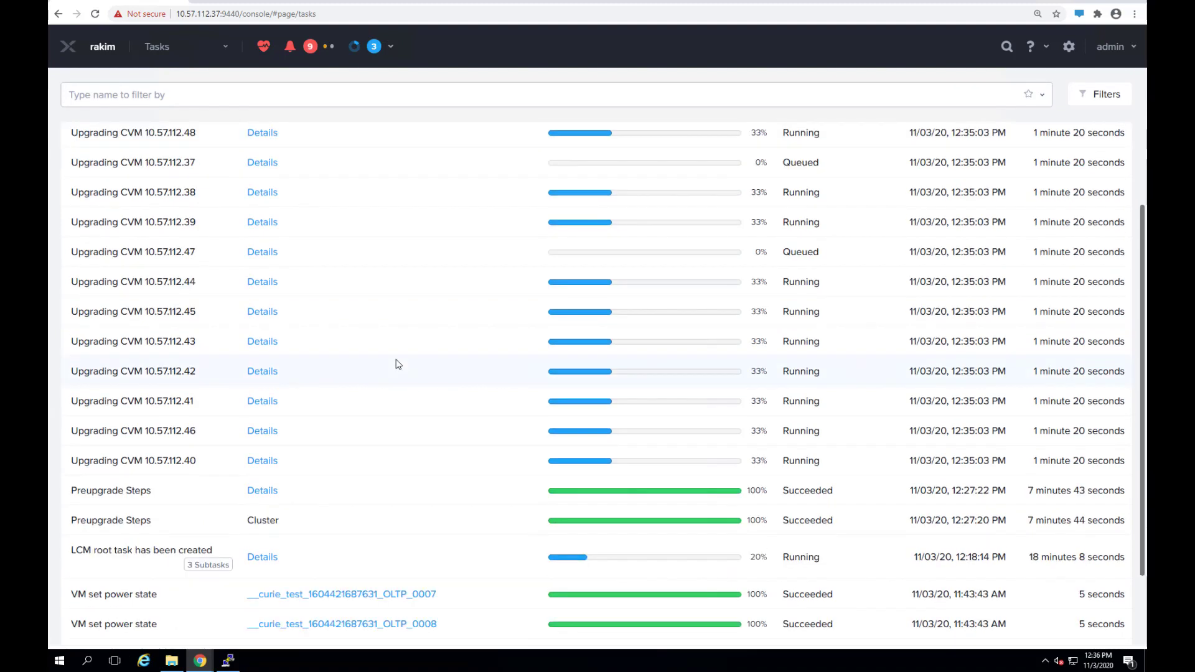
scroll(399, 365, down, 1)
scroll(381, 412, up, 3)
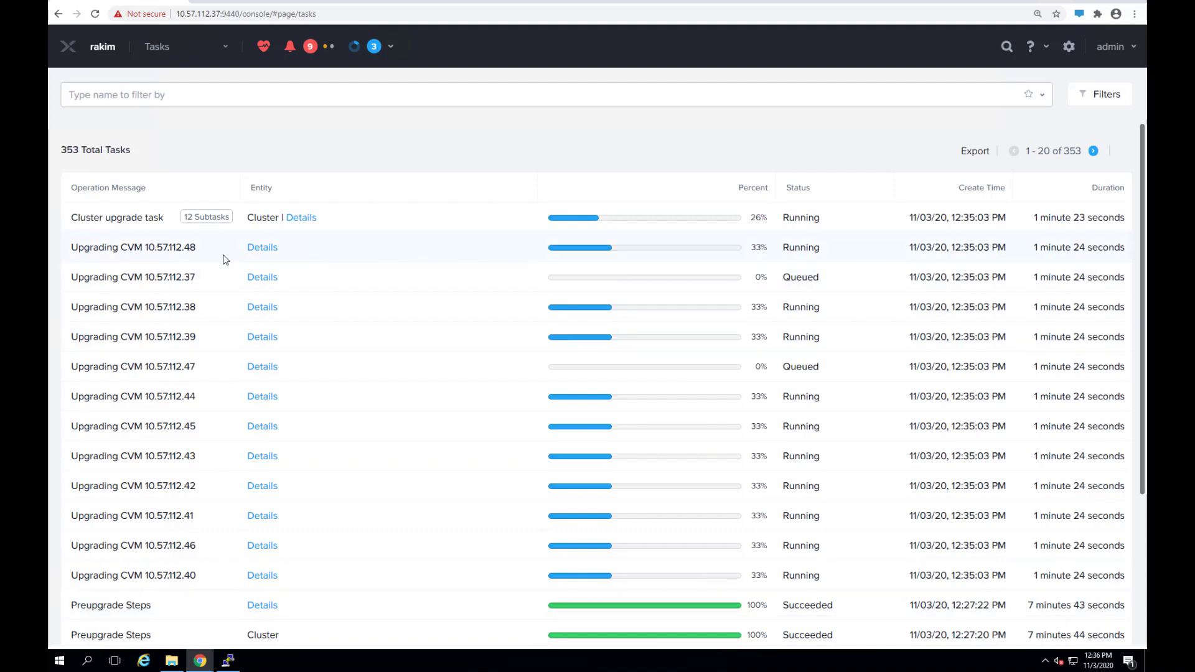
click(306, 218)
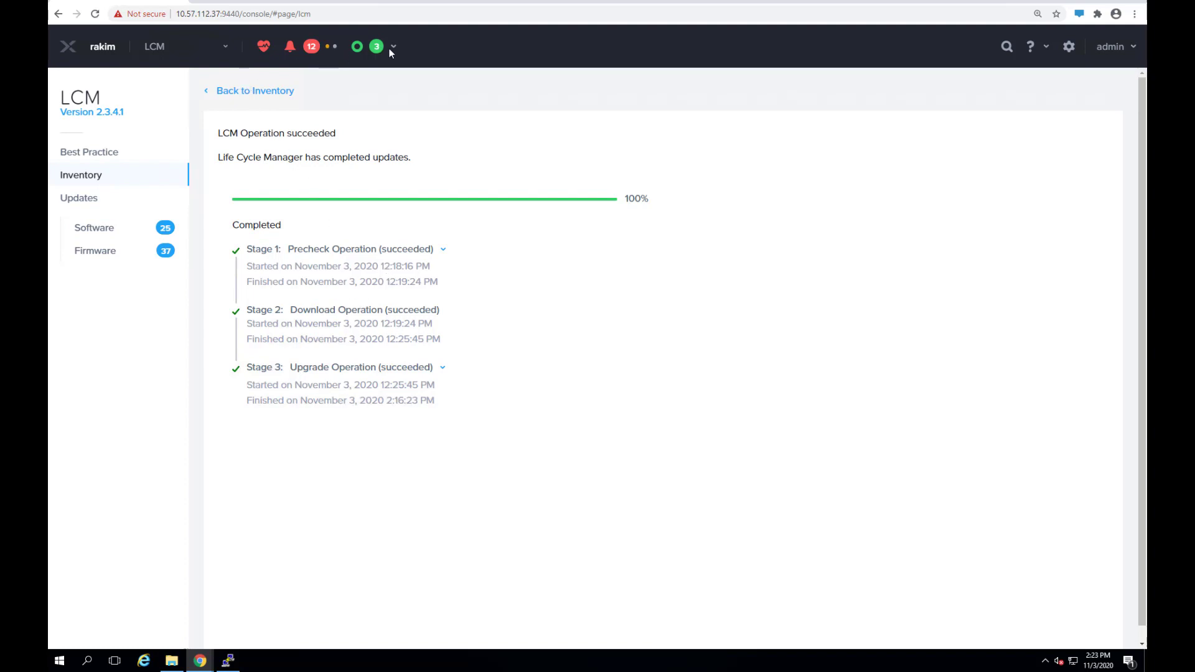
- Reopen the full task list to confirm the Cluster upgrade and all CVM upgrades show Succeeded at 100%
click(390, 53)
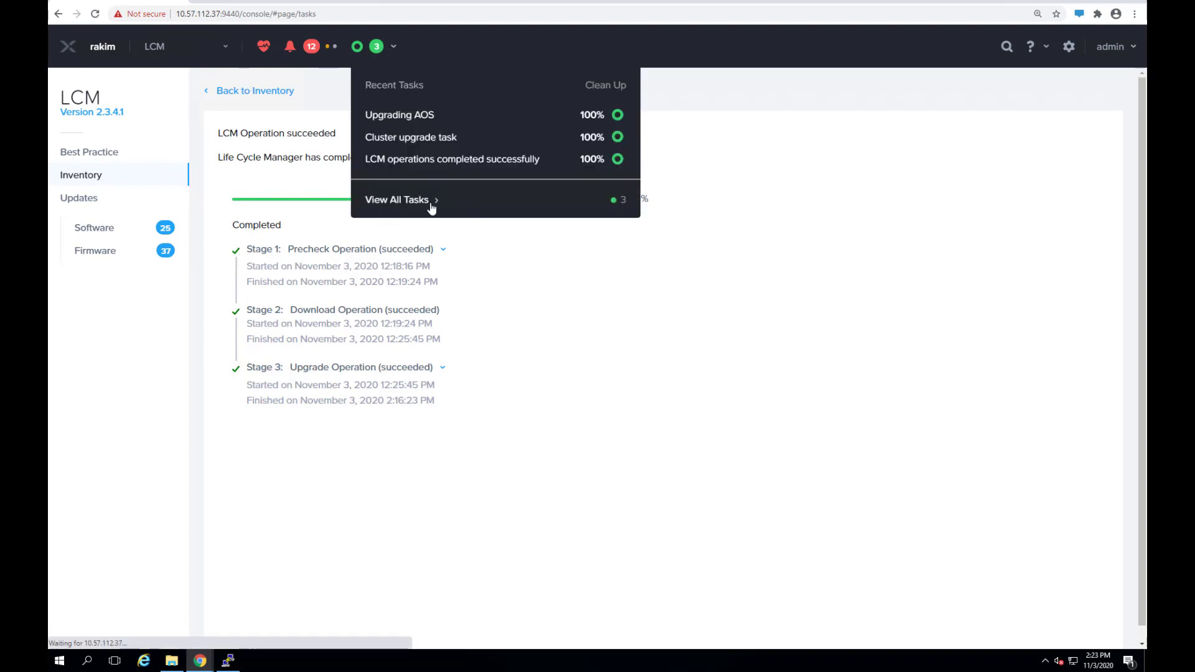
click(432, 208)
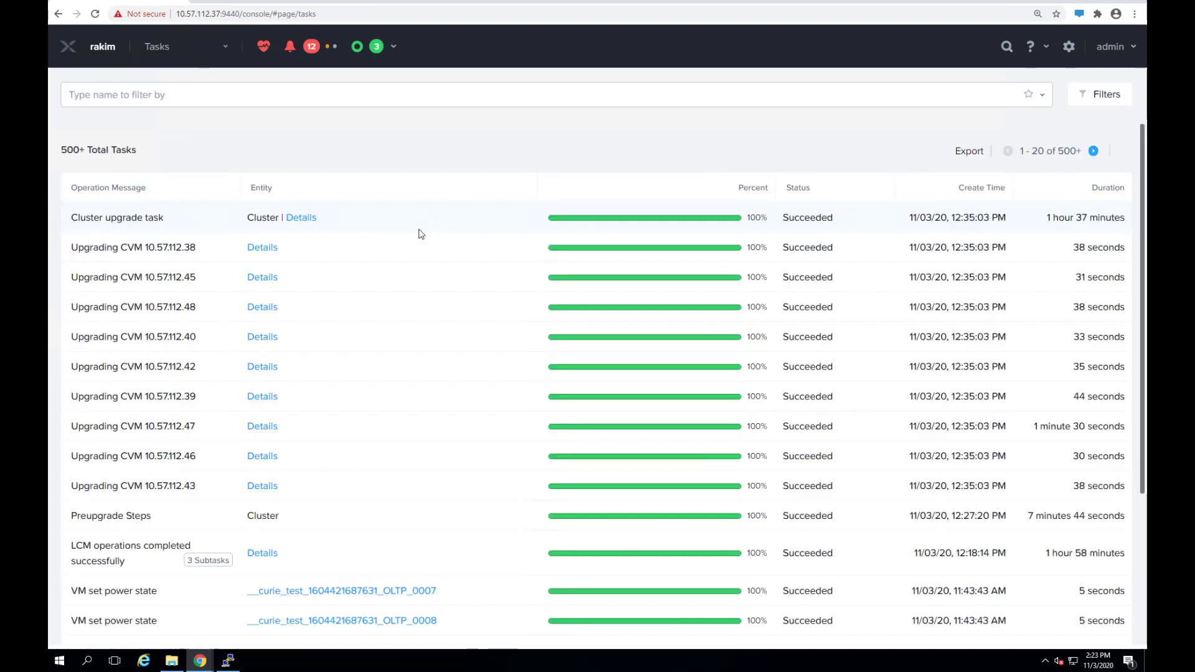
scroll(336, 342, down, 1)
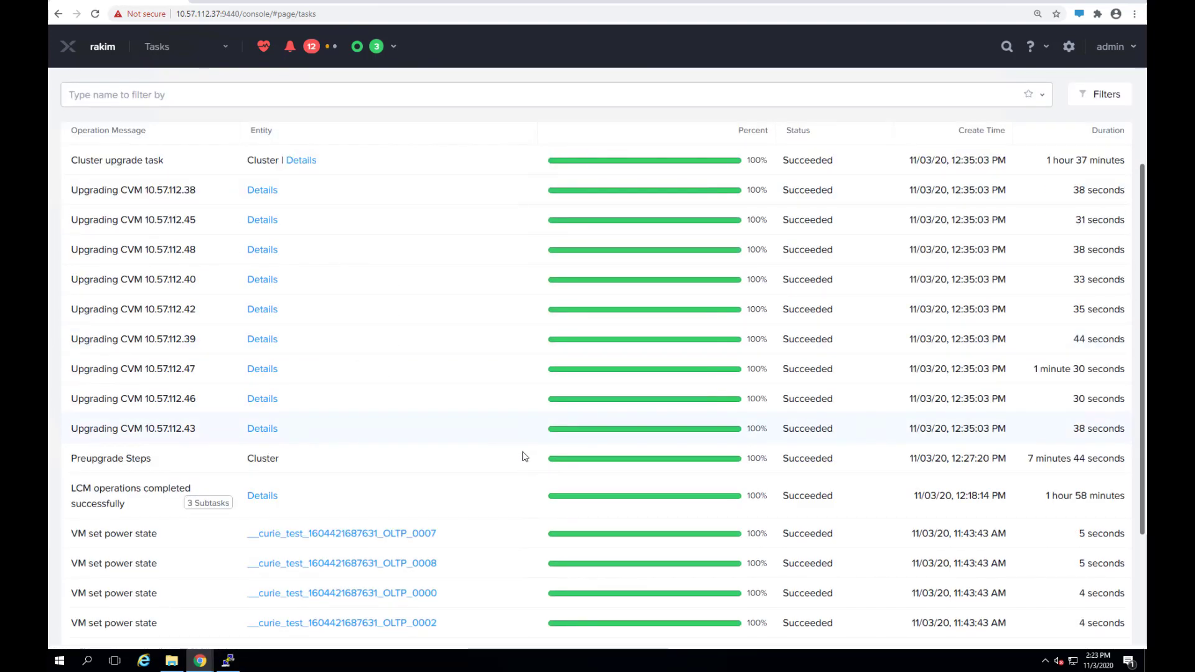
scroll(360, 488, up, 1)
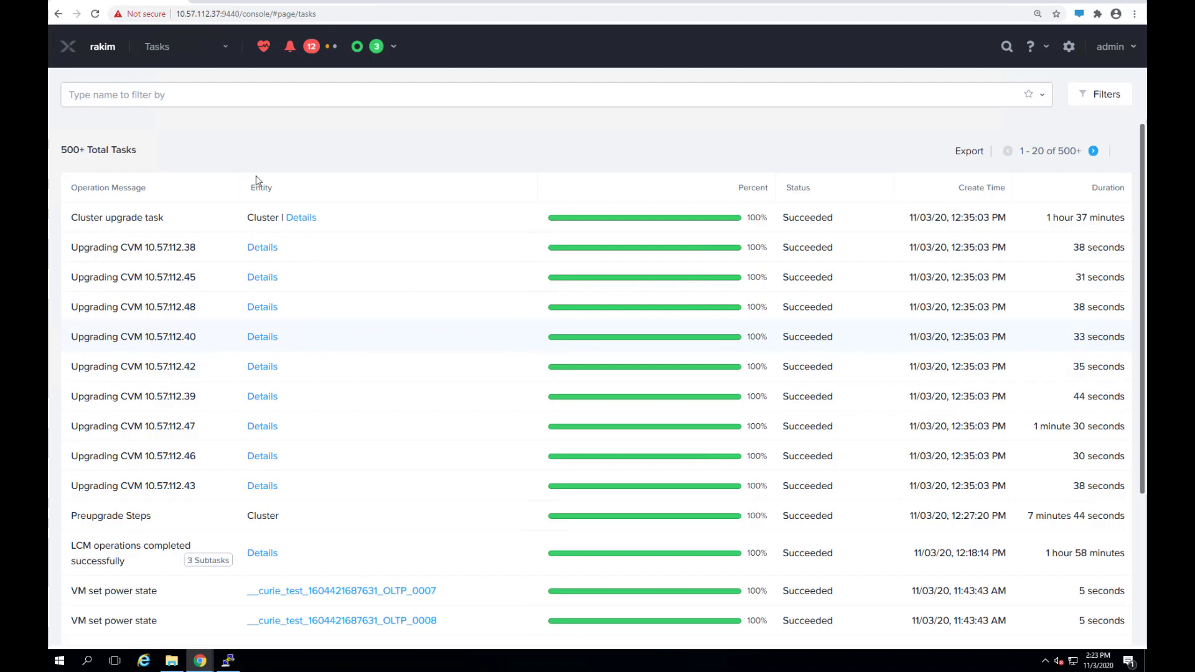
- Return to the Home dashboard to check Data Resiliency OK and the 198 VMs
click(226, 47)
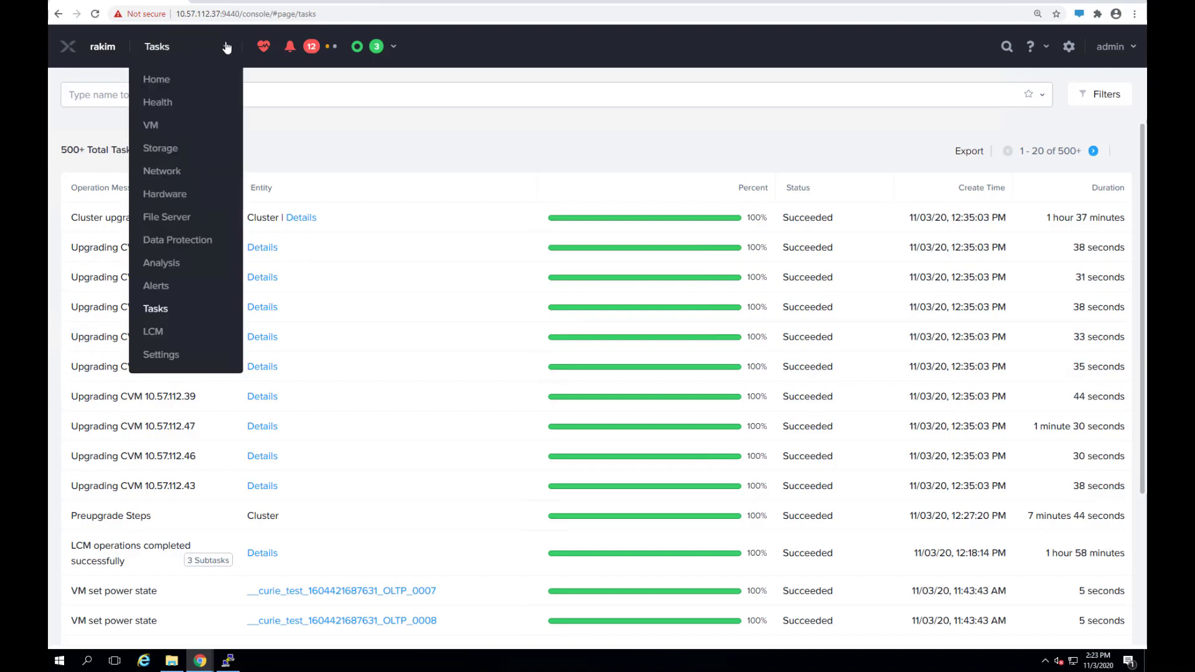
click(158, 82)
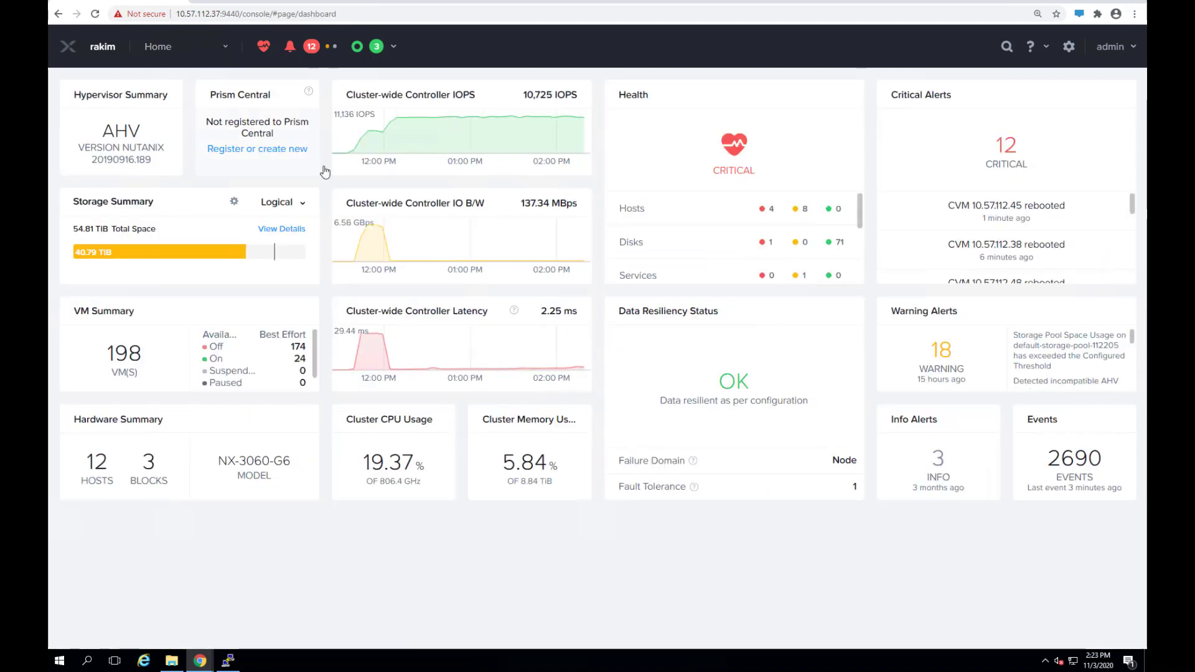